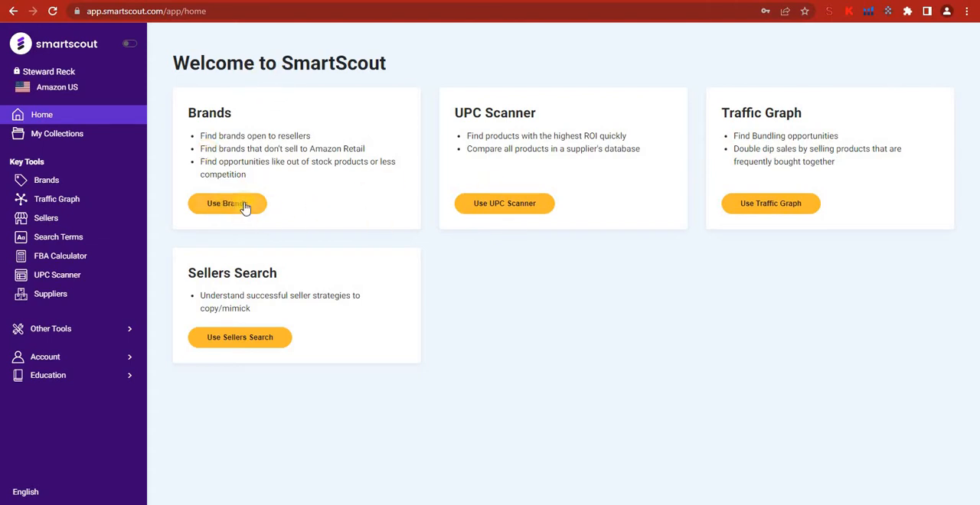
Open the Brands research tool and check the list of available Amazon marketplaces without switching marketplace.
{"action": "left_click", "coordinate": [55, 182]}
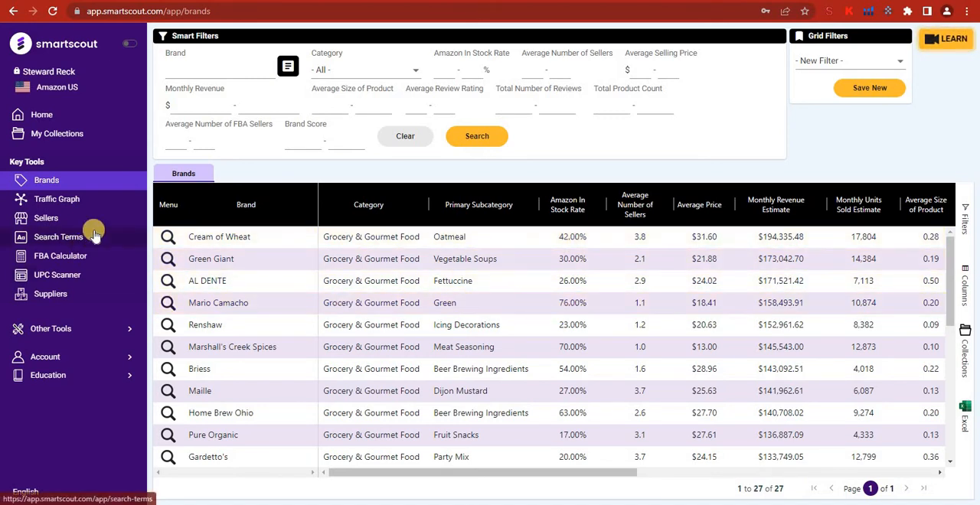
{"action": "left_click", "coordinate": [61, 90]}
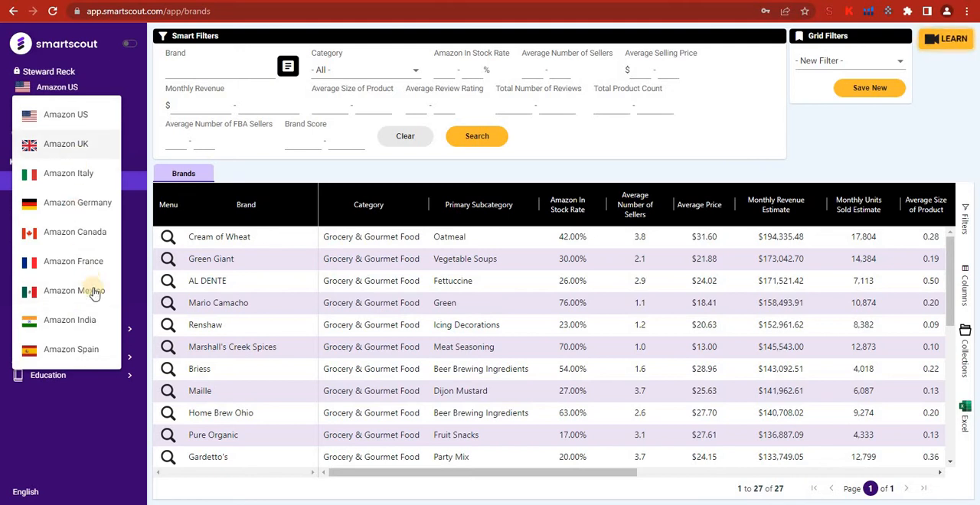
{"action": "left_click", "coordinate": [141, 134]}
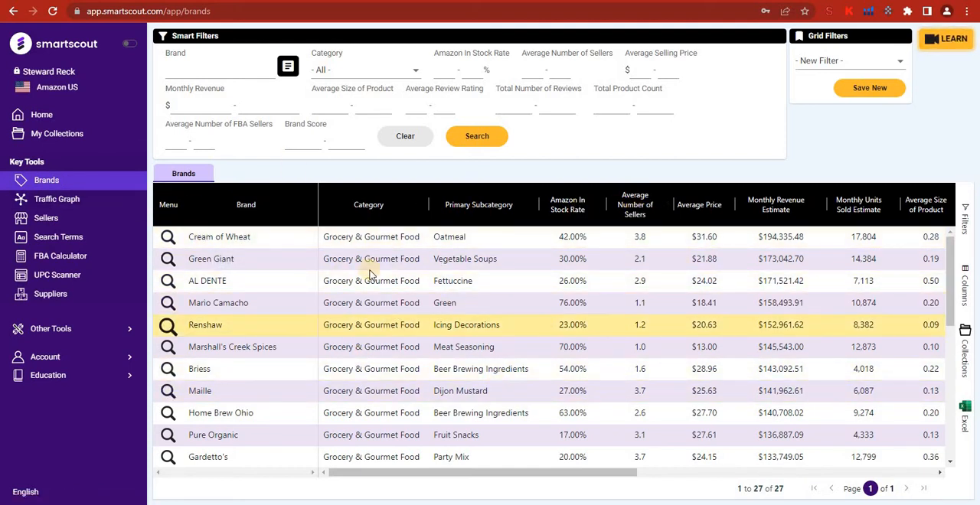
{"action": "scroll", "coordinate": [404, 280], "scroll_direction": "down", "scroll_amount": 5}
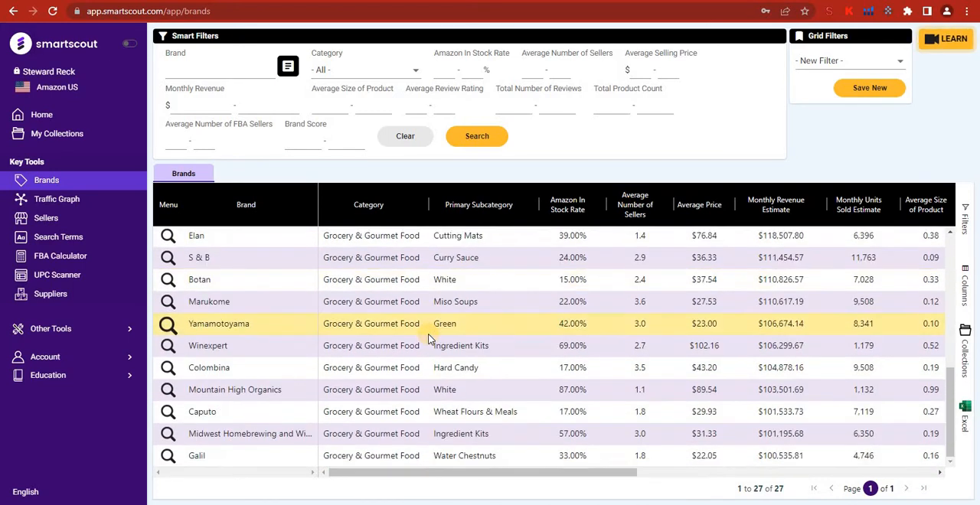
{"action": "scroll", "coordinate": [429, 339], "scroll_direction": "up", "scroll_amount": 5}
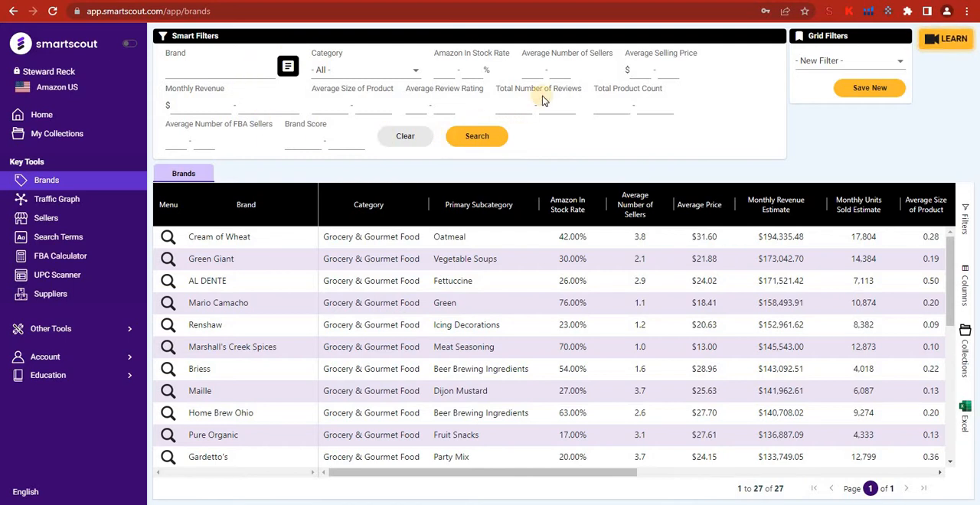
{"action": "left_click", "coordinate": [197, 72]}
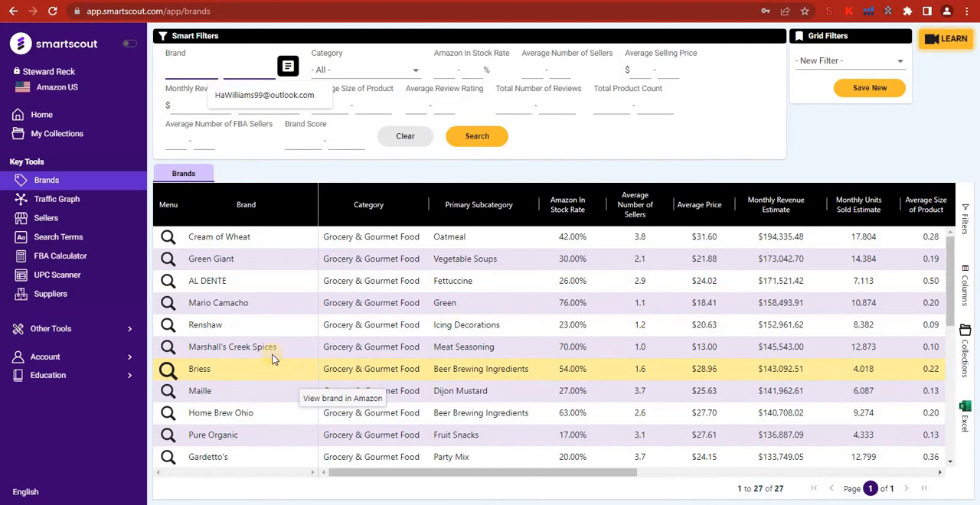
{"action": "left_click", "coordinate": [147, 112]}
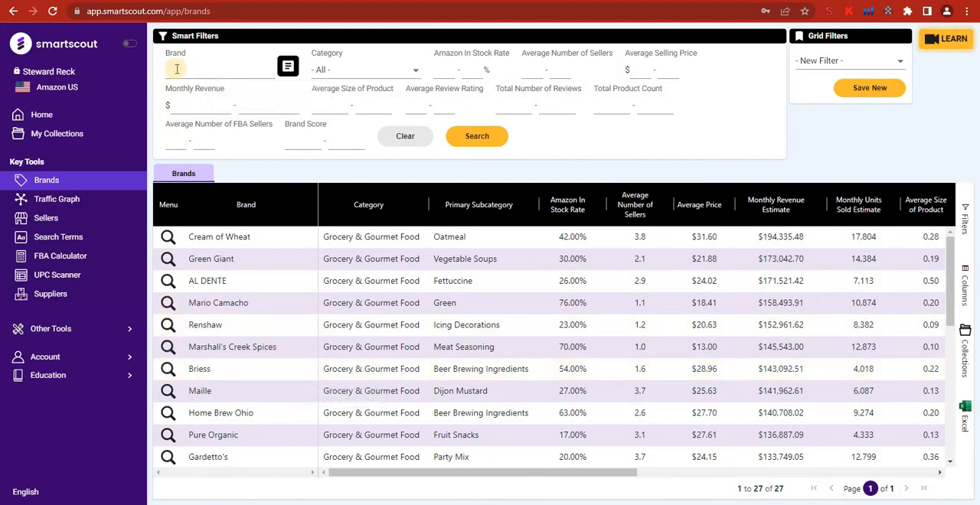
Set the brand category filter to Pet Supplies.
{"action": "left_click", "coordinate": [346, 70]}
{"action": "scroll", "coordinate": [365, 124], "scroll_direction": "down", "scroll_amount": 5}
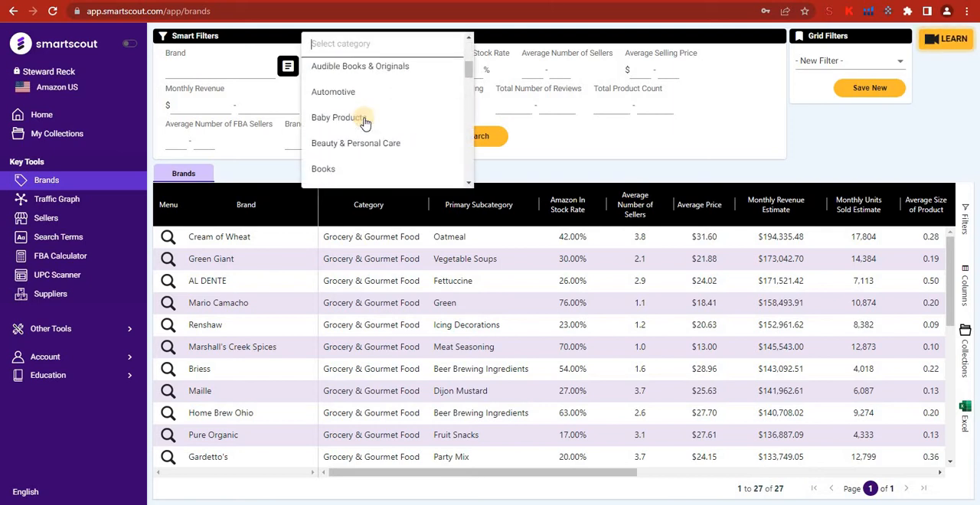
{"action": "scroll", "coordinate": [365, 124], "scroll_direction": "down", "scroll_amount": 10}
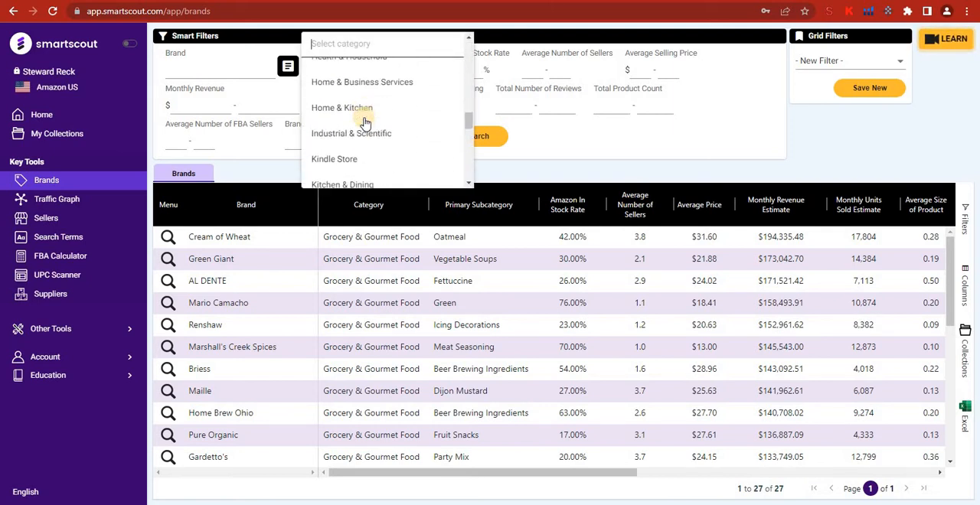
{"action": "scroll", "coordinate": [364, 122], "scroll_direction": "down", "scroll_amount": 2}
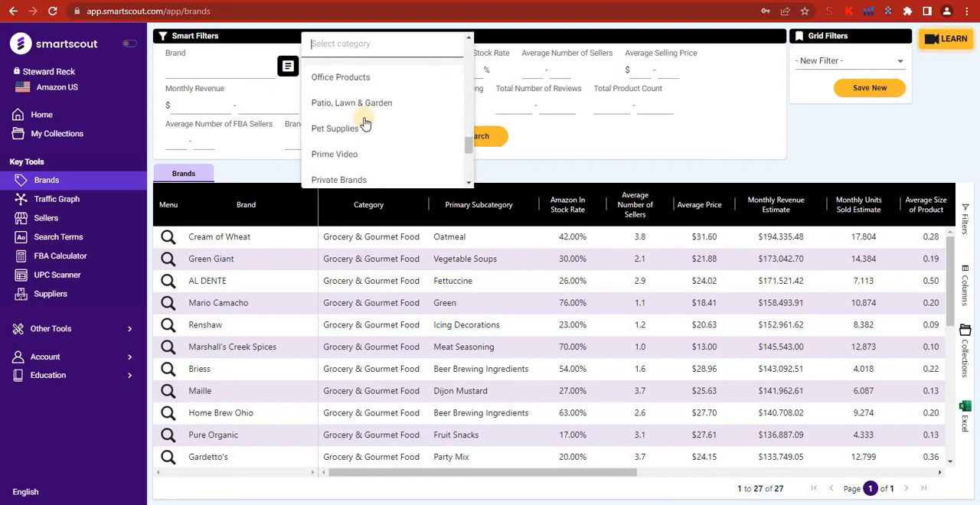
{"action": "left_click", "coordinate": [325, 132]}
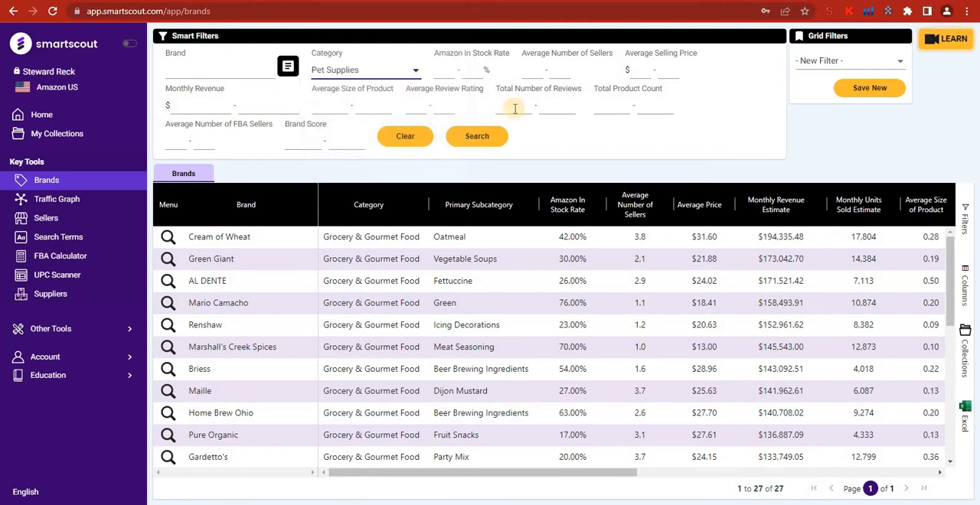
Limit the Amazon in-stock rate filter to a maximum of 50%.
{"action": "triple_click", "coordinate": [464, 55]}
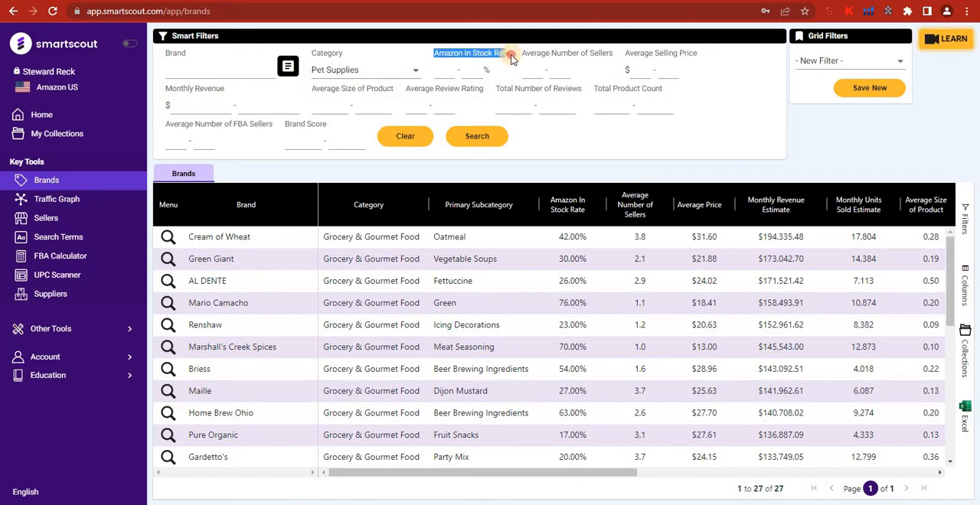
{"action": "left_click", "coordinate": [463, 74]}
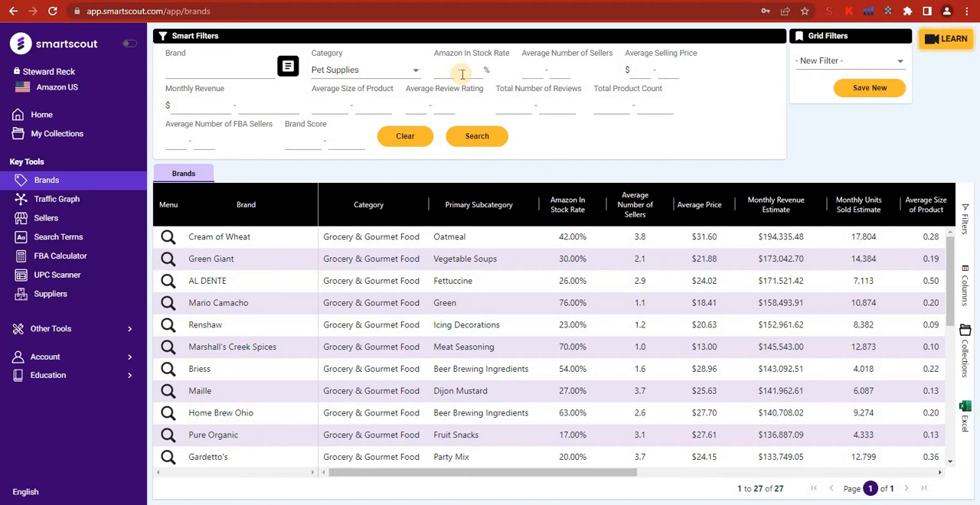
{"action": "left_click", "coordinate": [462, 74]}
{"action": "type", "text": "50"}
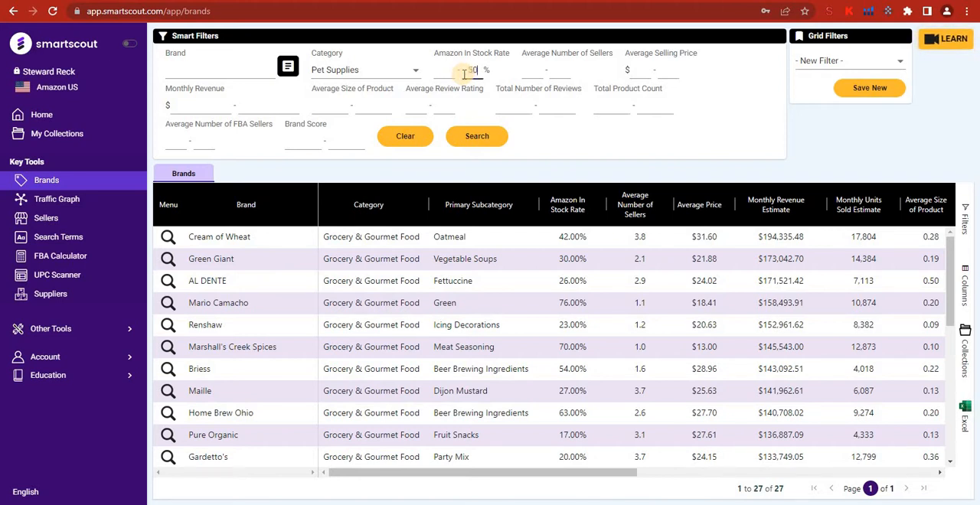
Set the average number of sellers filter to a range of 5 to 20.
{"action": "left_click", "coordinate": [528, 73]}
{"action": "type", "text": "5"}
{"action": "left_click", "coordinate": [559, 70]}
{"action": "type", "text": "20"}
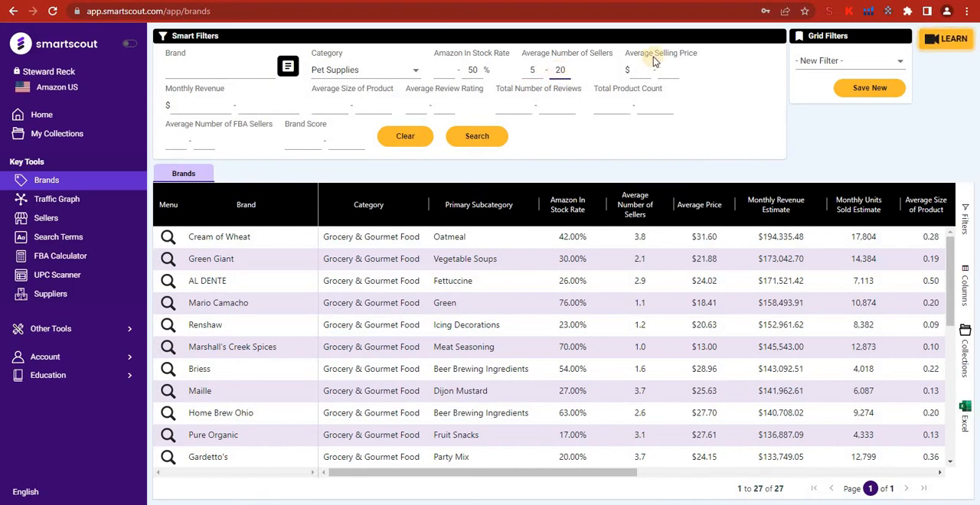
{"action": "left_click", "coordinate": [693, 90]}
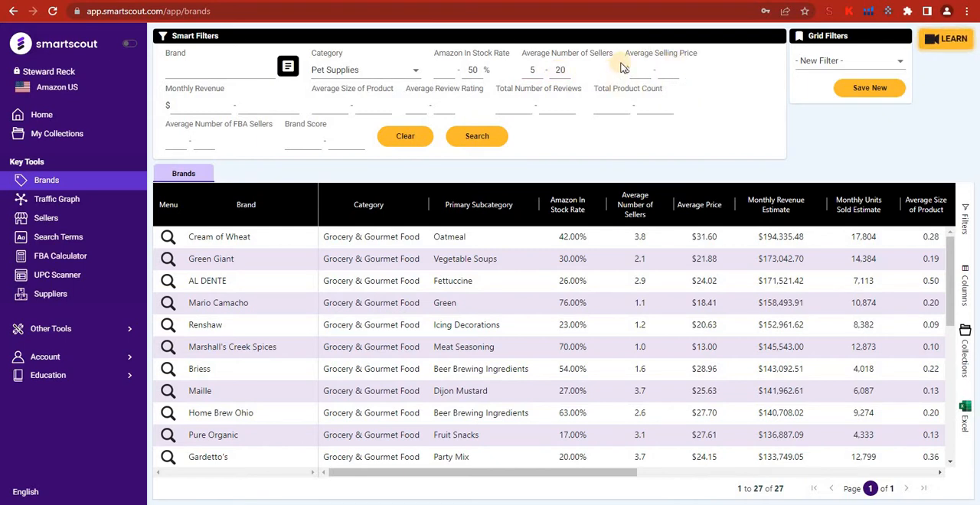
Set the average selling price range to $15–50 and the minimum monthly revenue to $7000.
{"action": "left_click", "coordinate": [643, 71]}
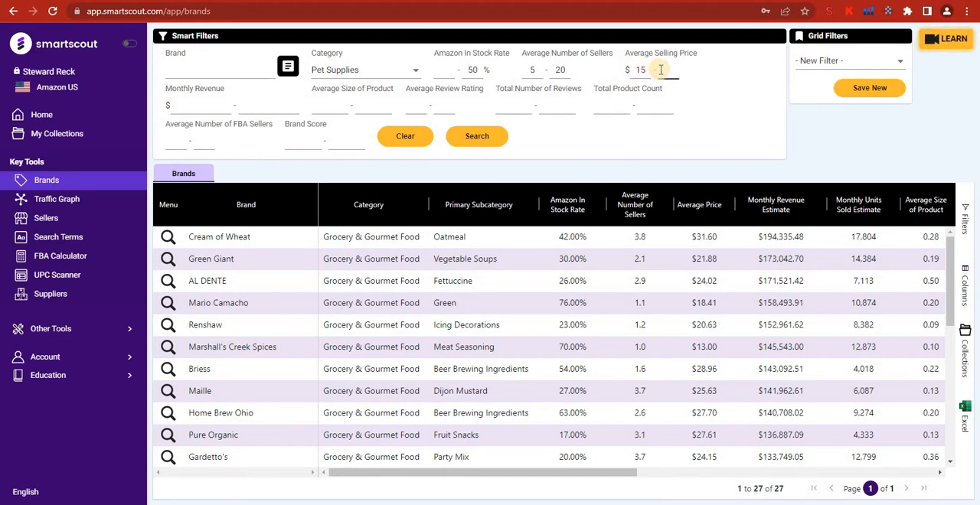
{"action": "left_click", "coordinate": [186, 109]}
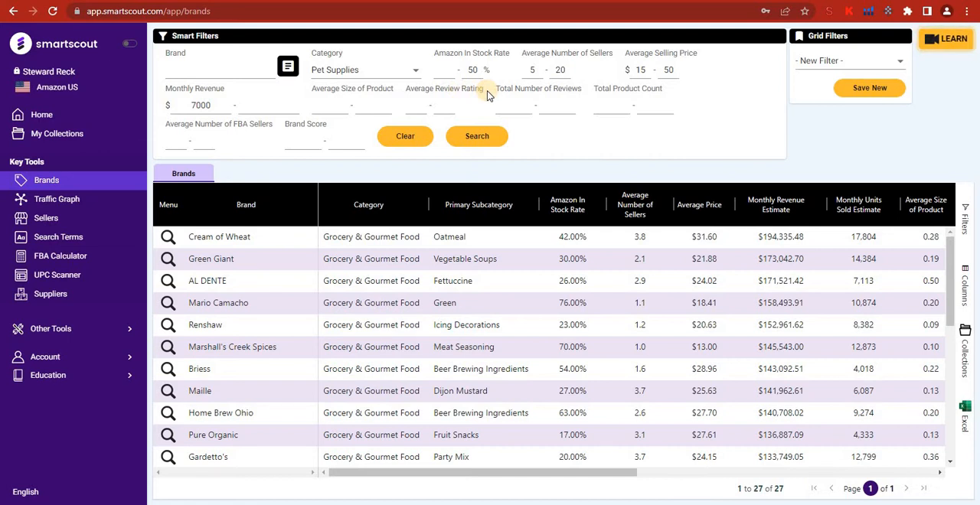
Run the brand search with a minimum average review rating of 4 and a minimum total number of reviews of 80.
{"action": "left_click", "coordinate": [419, 107]}
{"action": "type", "text": "4"}
{"action": "left_click", "coordinate": [522, 105]}
{"action": "left_click", "coordinate": [544, 134]}
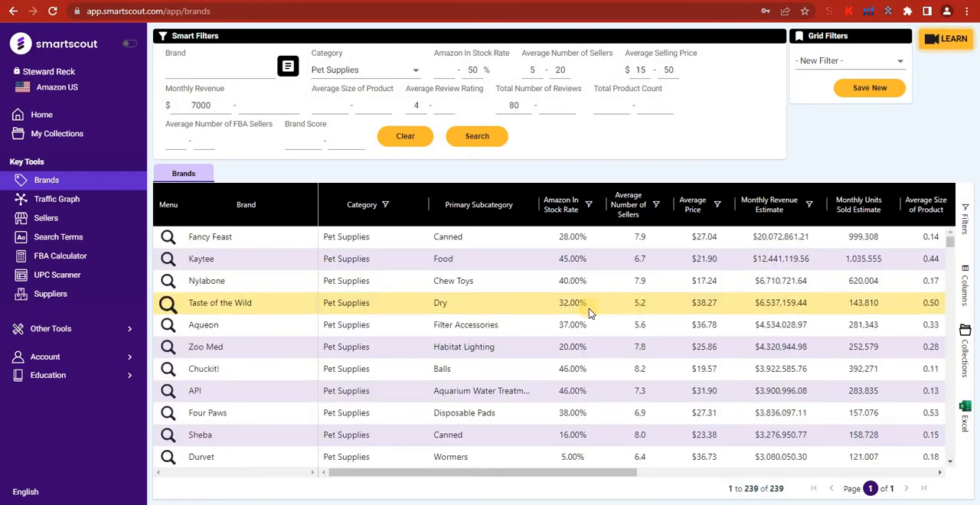
Examine the filtered Pet Supplies brands across all table columns, from in-stock rate and revenue to brand score, storefront and dominant seller.
{"action": "scroll", "coordinate": [376, 293], "scroll_direction": "down", "scroll_amount": 3}
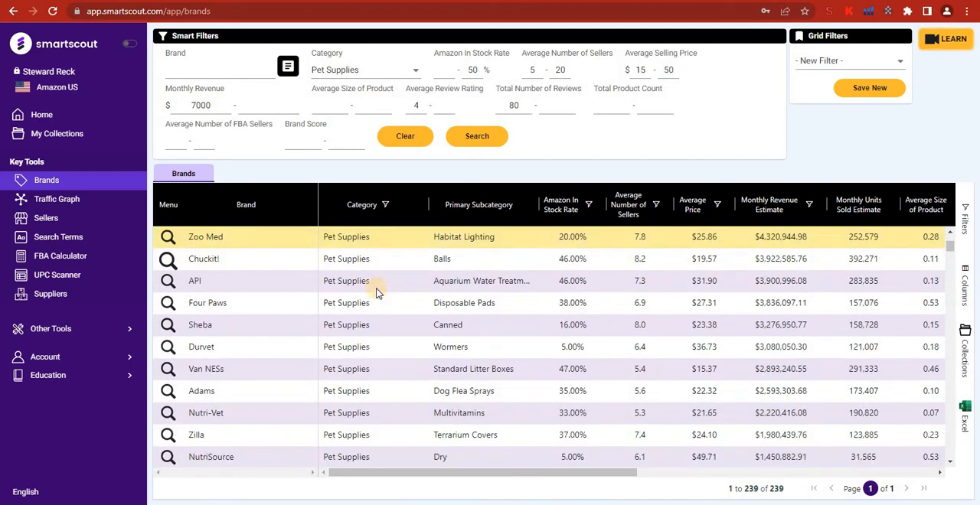
{"action": "scroll", "coordinate": [375, 293], "scroll_direction": "up", "scroll_amount": 3}
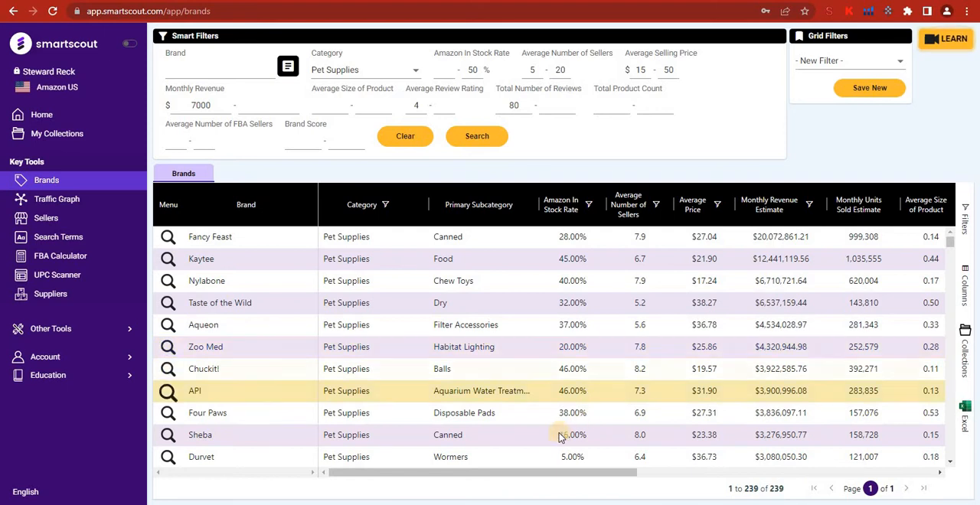
{"action": "left_click_drag", "start_coordinate": [610, 475], "coordinate": [784, 475]}
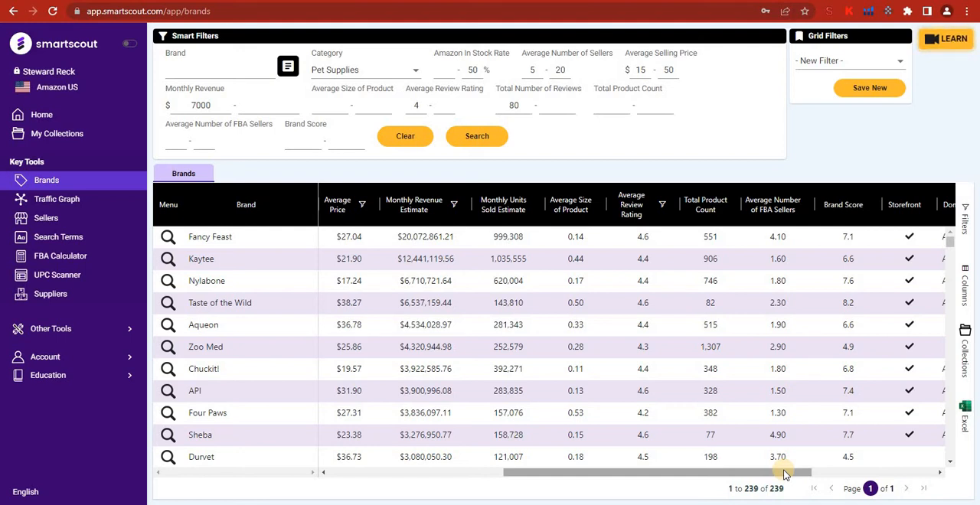
{"action": "left_click_drag", "start_coordinate": [763, 473], "coordinate": [388, 474]}
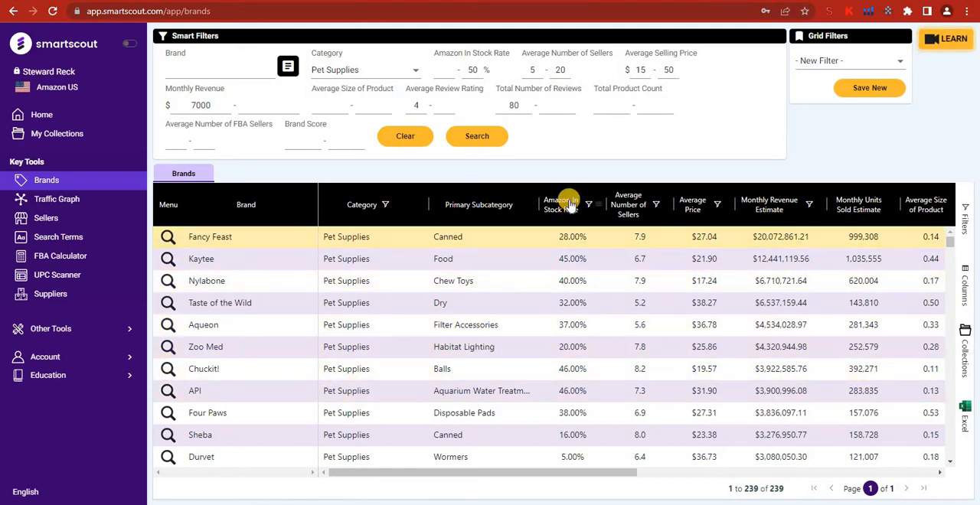
{"action": "mouse_move", "coordinate": [569, 207]}
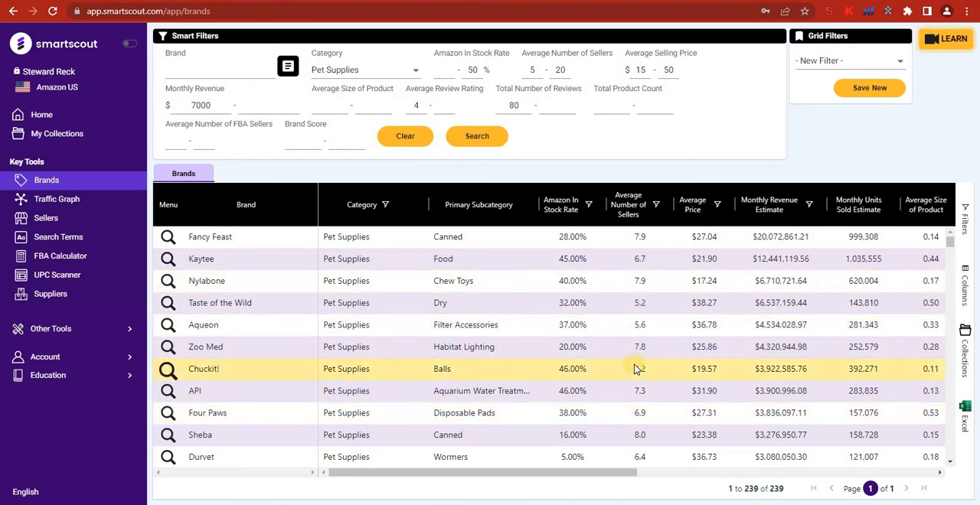
{"action": "scroll", "coordinate": [634, 369], "scroll_direction": "down", "scroll_amount": 3}
{"action": "scroll", "coordinate": [634, 368], "scroll_direction": "up", "scroll_amount": 3}
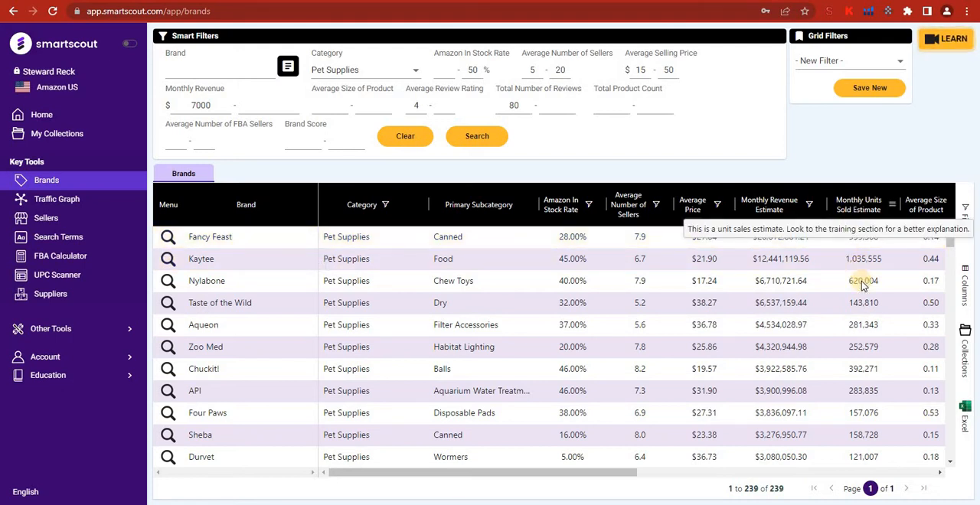
{"action": "left_click_drag", "start_coordinate": [622, 475], "coordinate": [897, 467]}
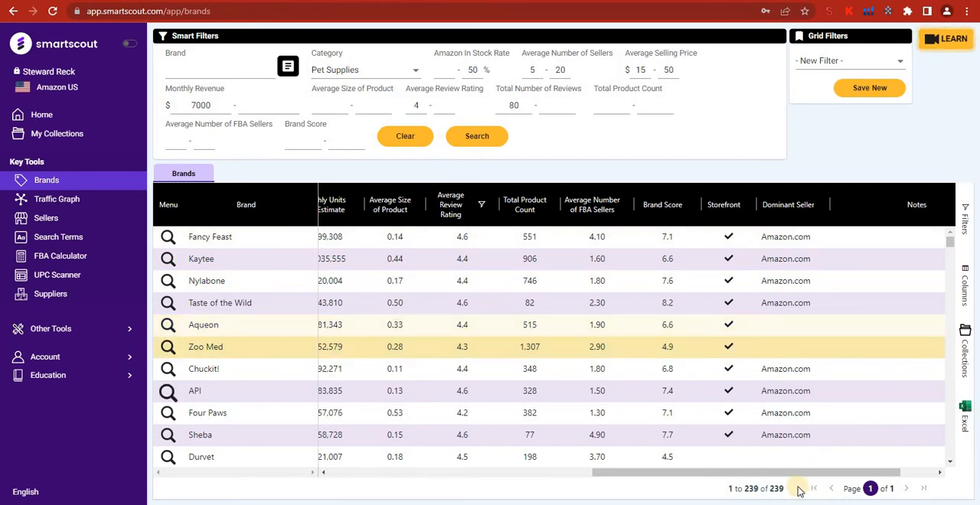
{"action": "left_click_drag", "start_coordinate": [857, 476], "coordinate": [222, 469]}
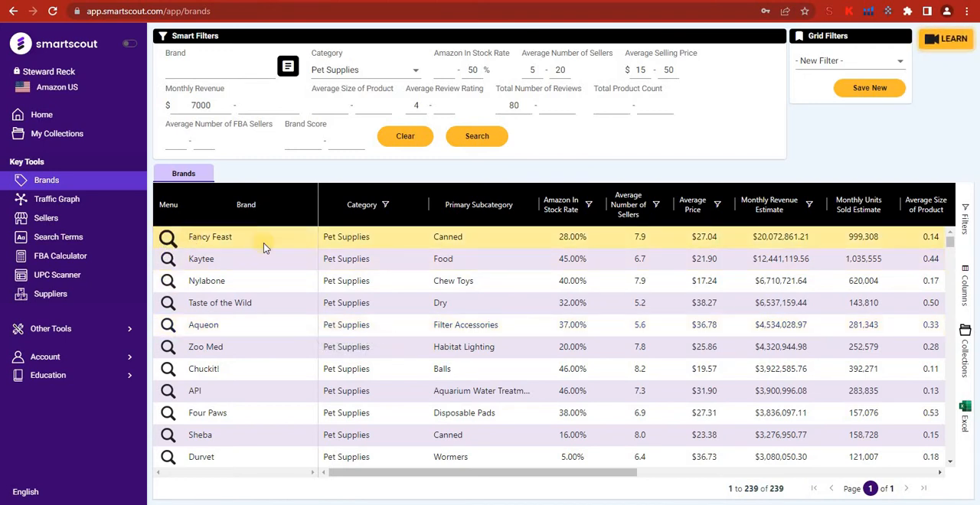
Open the Fancy Feast brand's dashboard and examine its key metrics, market share chart, top earning products and Ad Spy search estimates.
{"action": "left_click", "coordinate": [167, 240]}
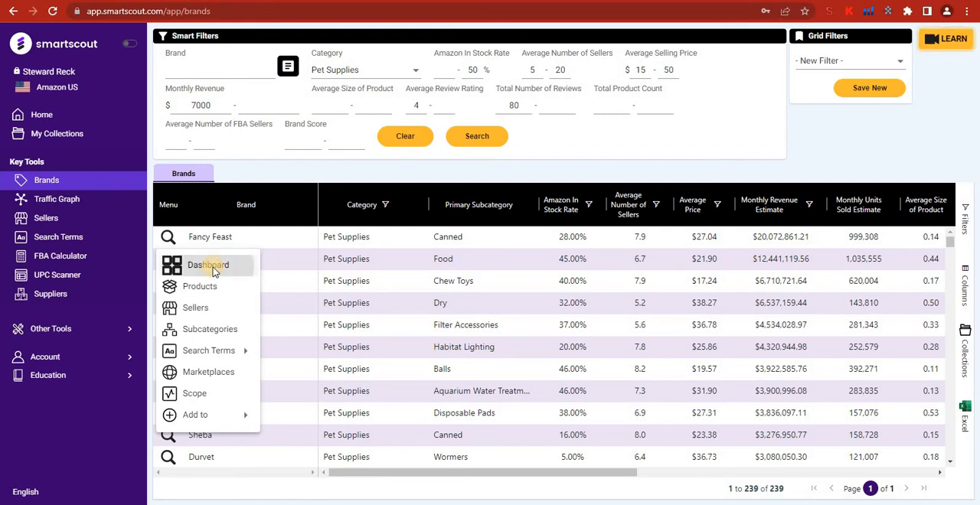
{"action": "left_click", "coordinate": [211, 268]}
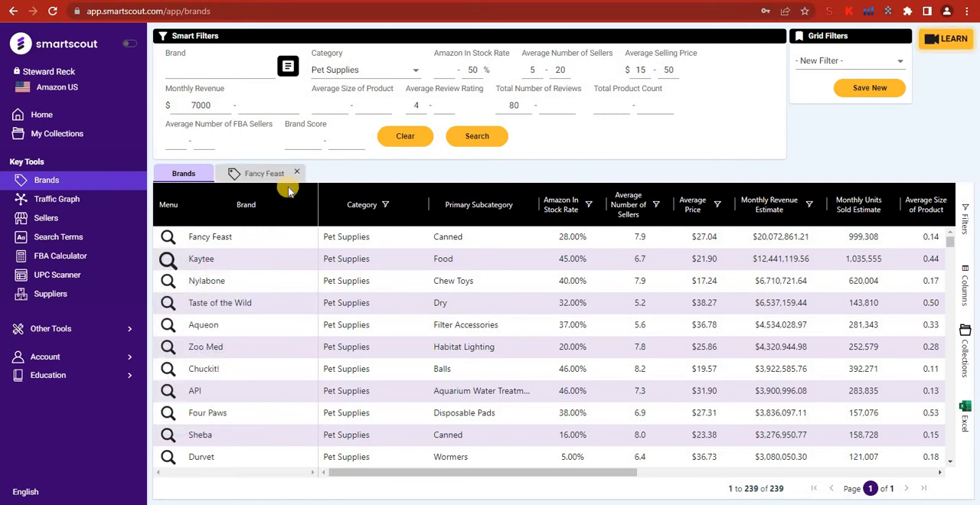
{"action": "left_click", "coordinate": [279, 181]}
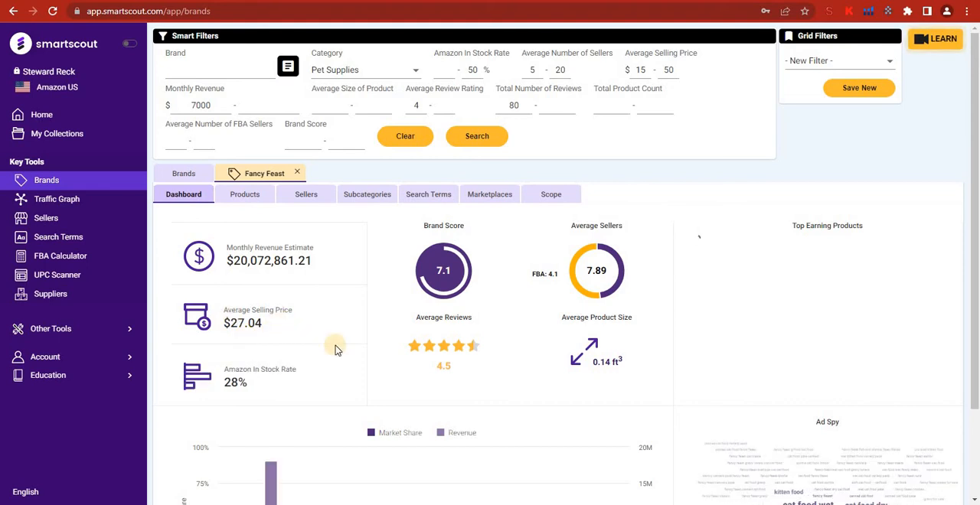
{"action": "scroll", "coordinate": [335, 349], "scroll_direction": "down", "scroll_amount": 2}
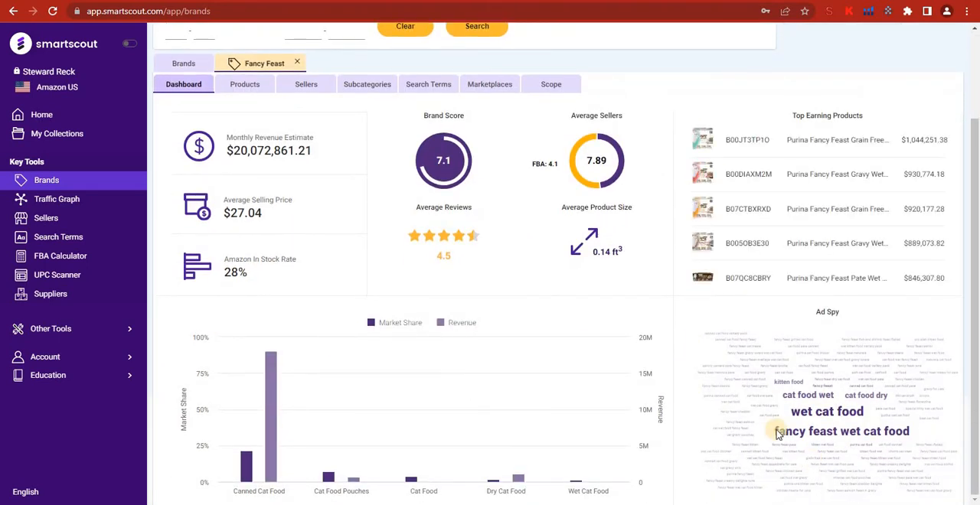
{"action": "mouse_move", "coordinate": [836, 421]}
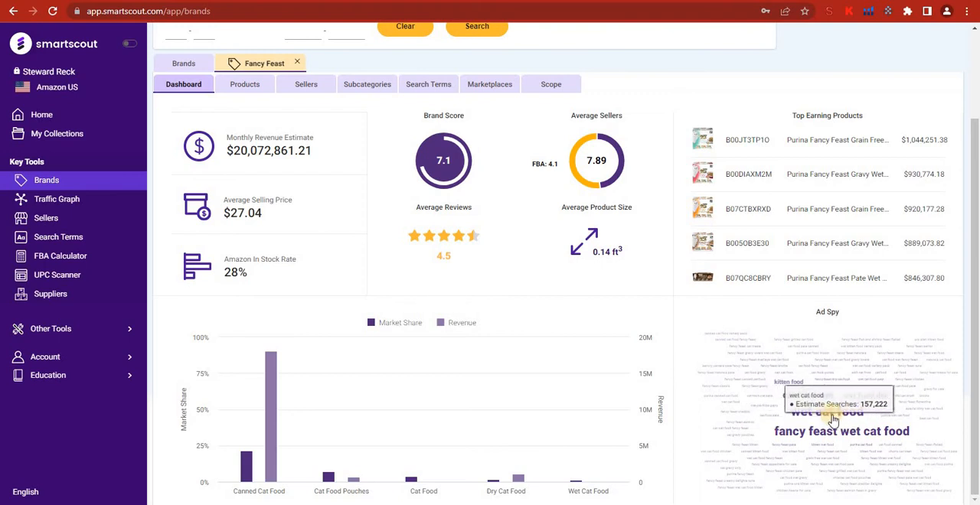
{"action": "mouse_move", "coordinate": [833, 436]}
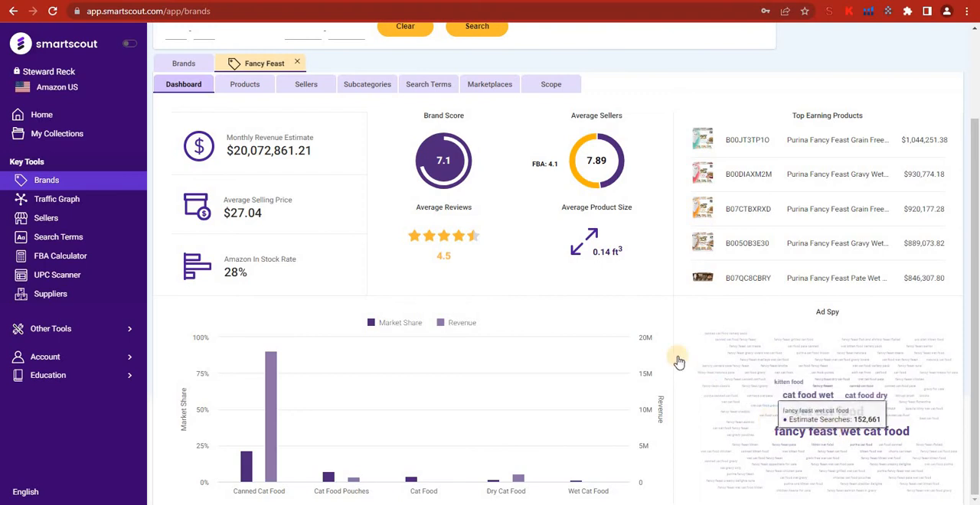
{"action": "scroll", "coordinate": [825, 273], "scroll_direction": "up", "scroll_amount": 2}
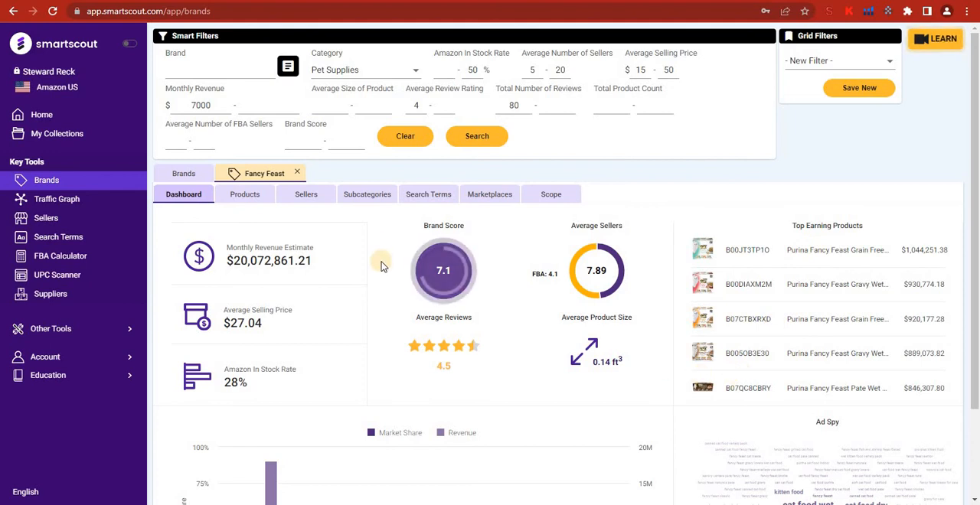
{"action": "scroll", "coordinate": [350, 389], "scroll_direction": "down", "scroll_amount": 1}
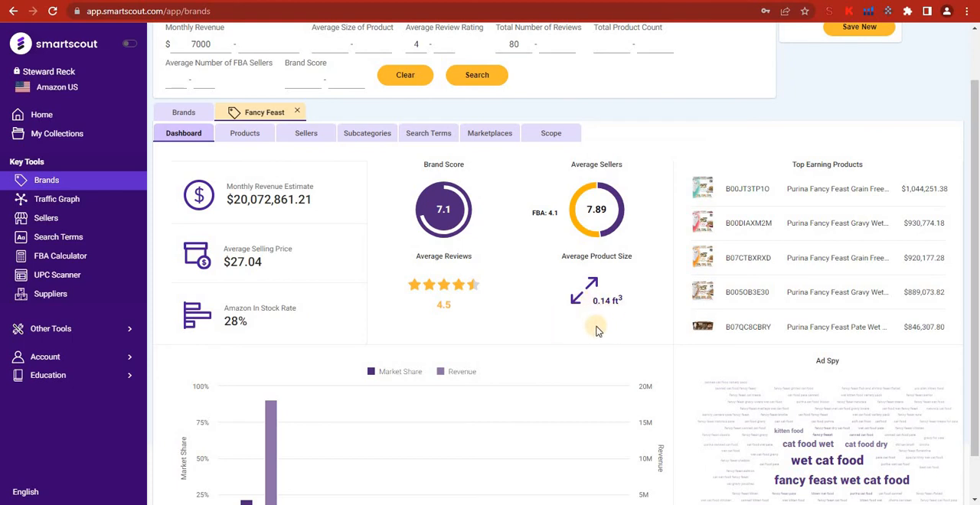
Open Fancy Feast's product list and examine all its columns, from rank and in-stock rate to buy box equity and product page score.
{"action": "scroll", "coordinate": [598, 331], "scroll_direction": "up", "scroll_amount": 1}
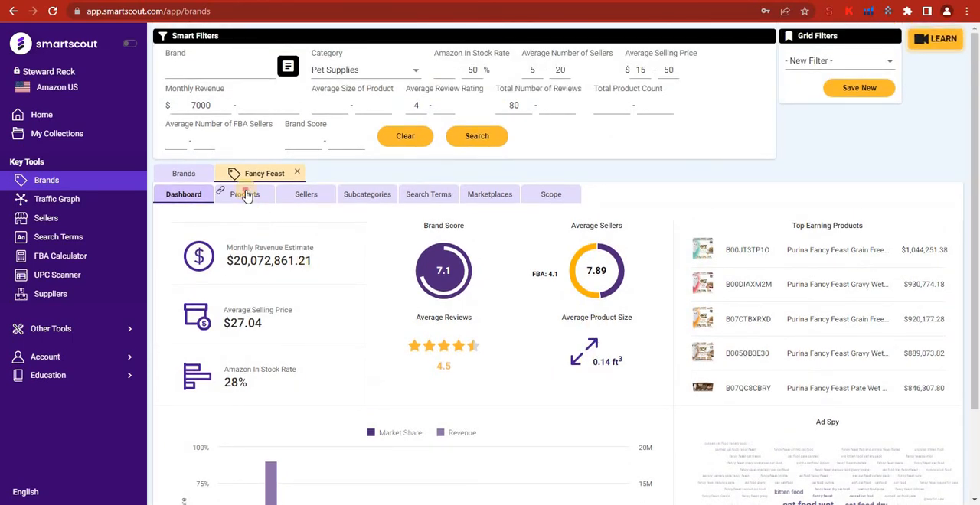
{"action": "left_click", "coordinate": [245, 194]}
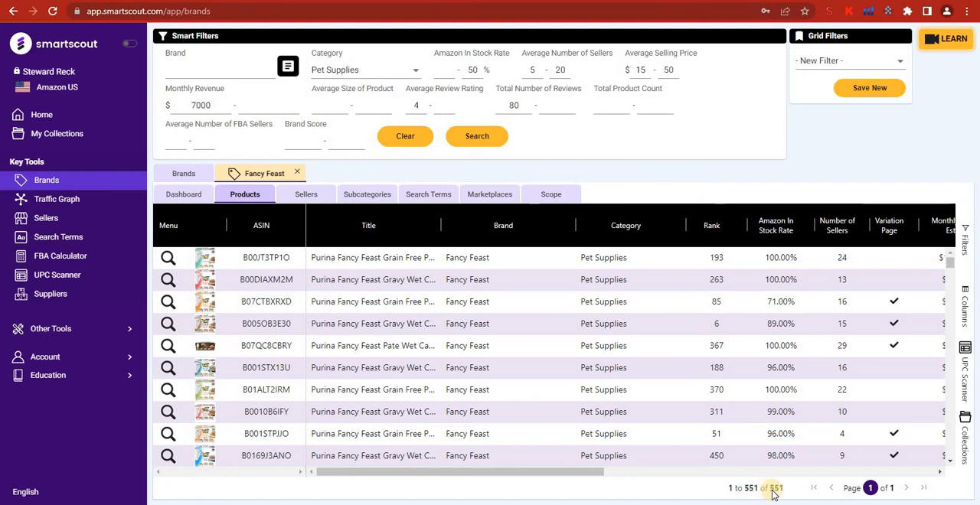
{"action": "scroll", "coordinate": [317, 360], "scroll_direction": "down", "scroll_amount": 1}
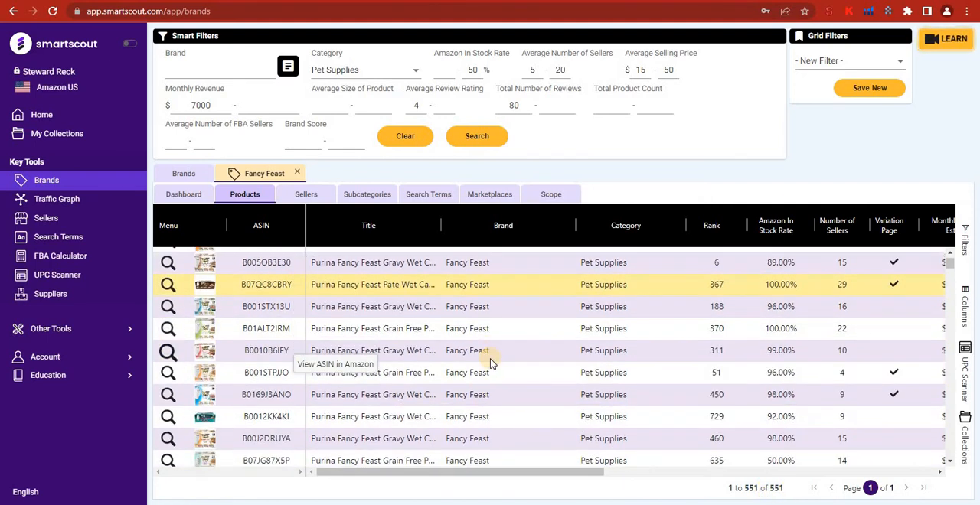
{"action": "scroll", "coordinate": [489, 361], "scroll_direction": "down", "scroll_amount": 2}
{"action": "scroll", "coordinate": [490, 361], "scroll_direction": "up", "scroll_amount": 3}
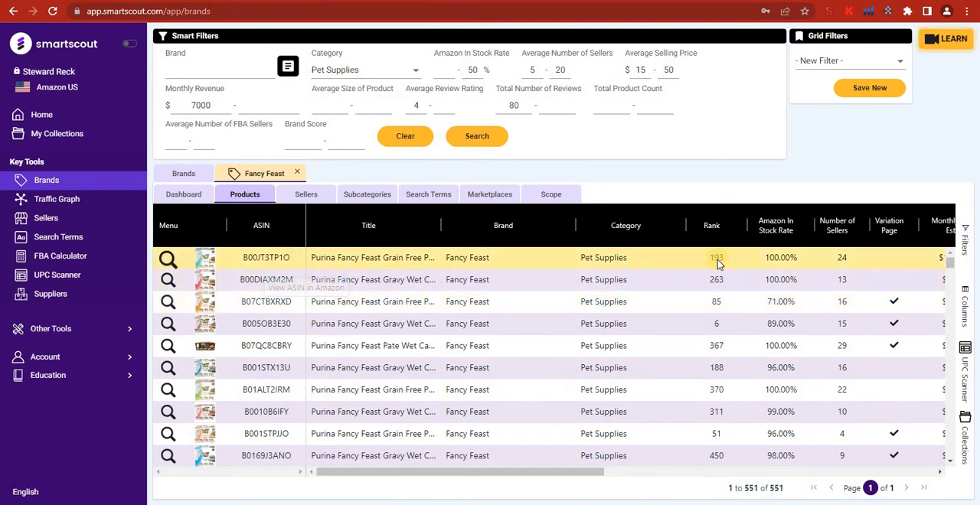
{"action": "left_click_drag", "start_coordinate": [599, 471], "coordinate": [754, 472]}
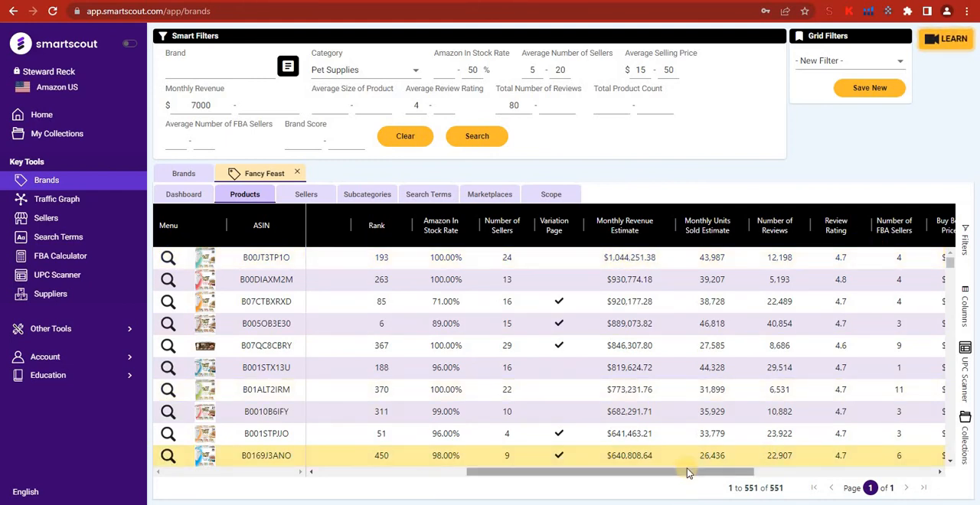
{"action": "left_click_drag", "start_coordinate": [708, 472], "coordinate": [860, 472]}
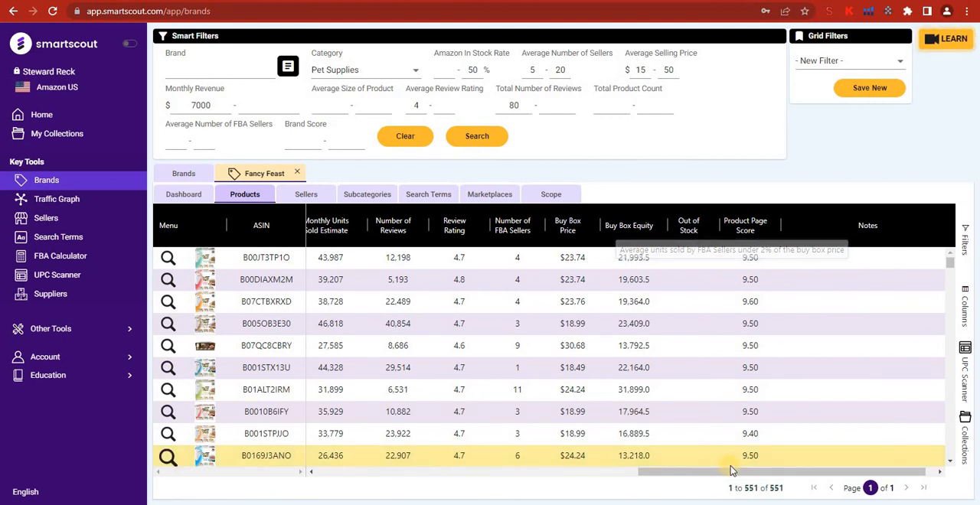
{"action": "left_click_drag", "start_coordinate": [773, 473], "coordinate": [258, 455]}
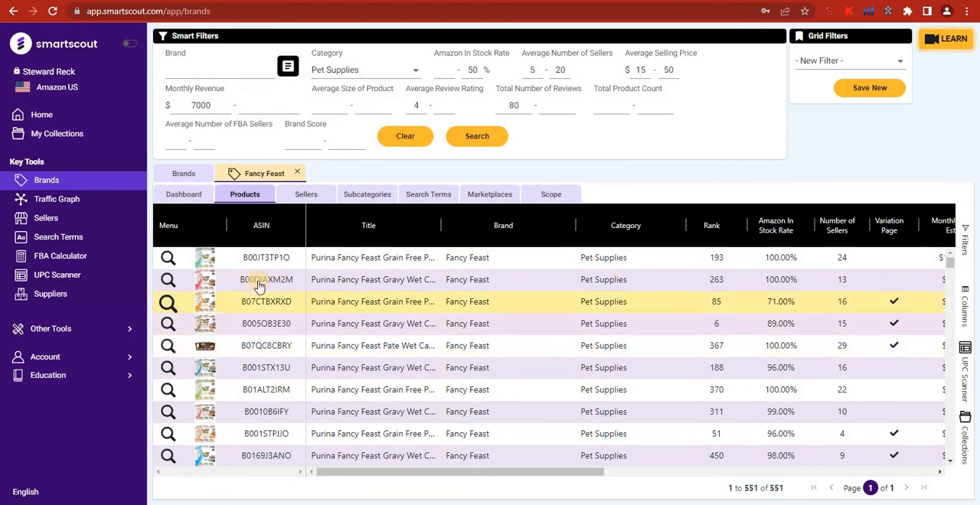
{"action": "mouse_move", "coordinate": [214, 266]}
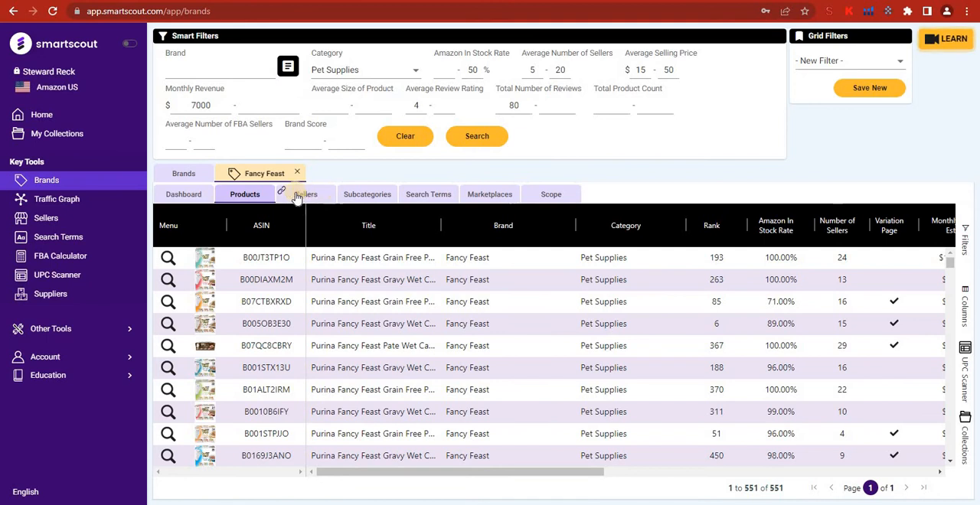
Examine Fancy Feast's sellers by number of offers, revenue estimate on the brand and brand percentage estimate.
{"action": "left_click", "coordinate": [306, 196]}
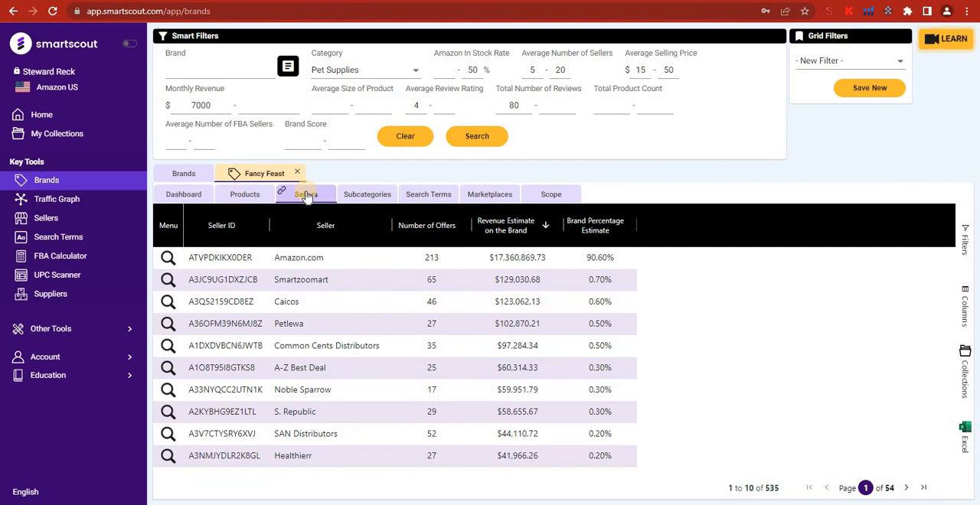
{"action": "left_click", "coordinate": [378, 298]}
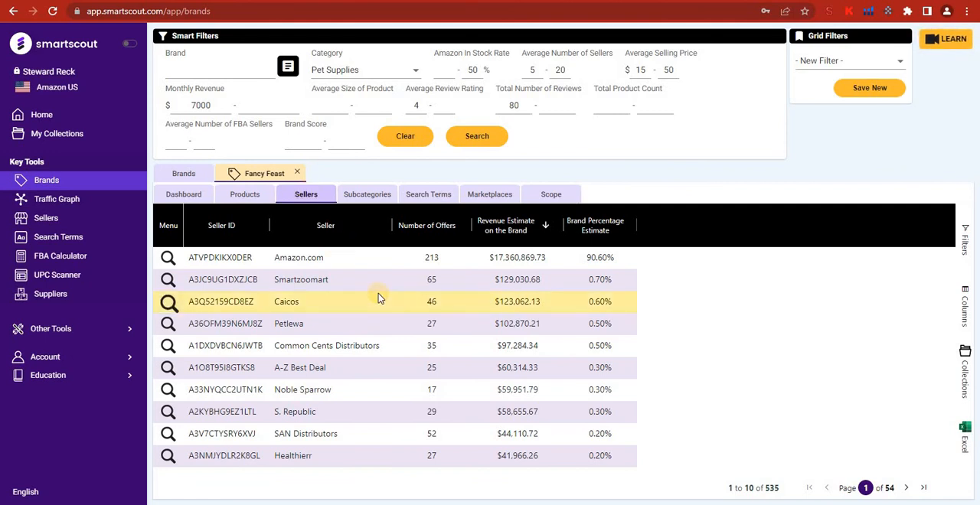
{"action": "left_click", "coordinate": [404, 261]}
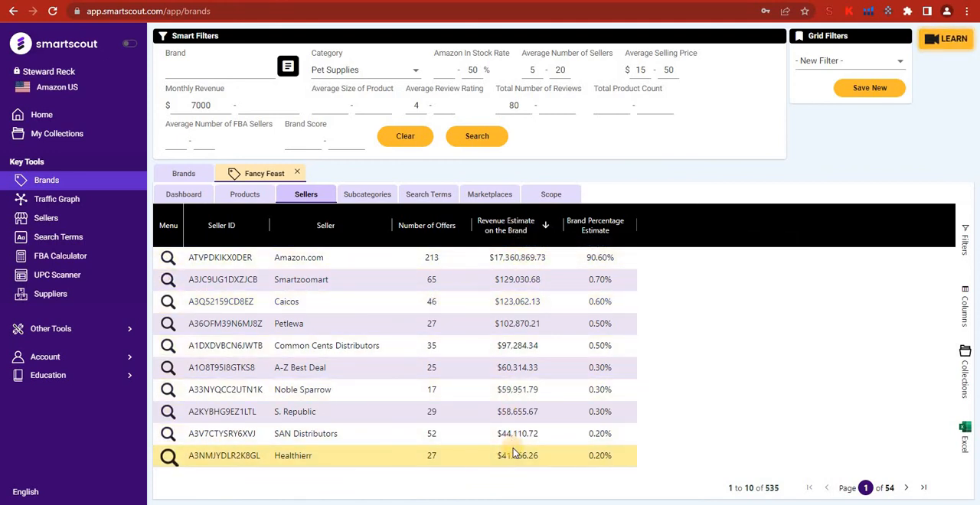
Review Fancy Feast's subcategories, Ad Spy search terms and marketplaces.
{"action": "left_click", "coordinate": [353, 194]}
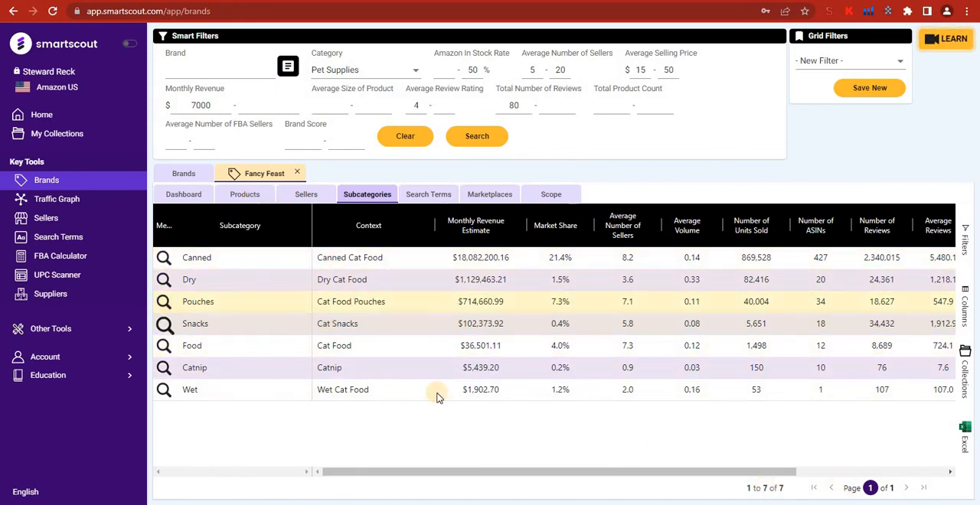
{"action": "left_click", "coordinate": [441, 195]}
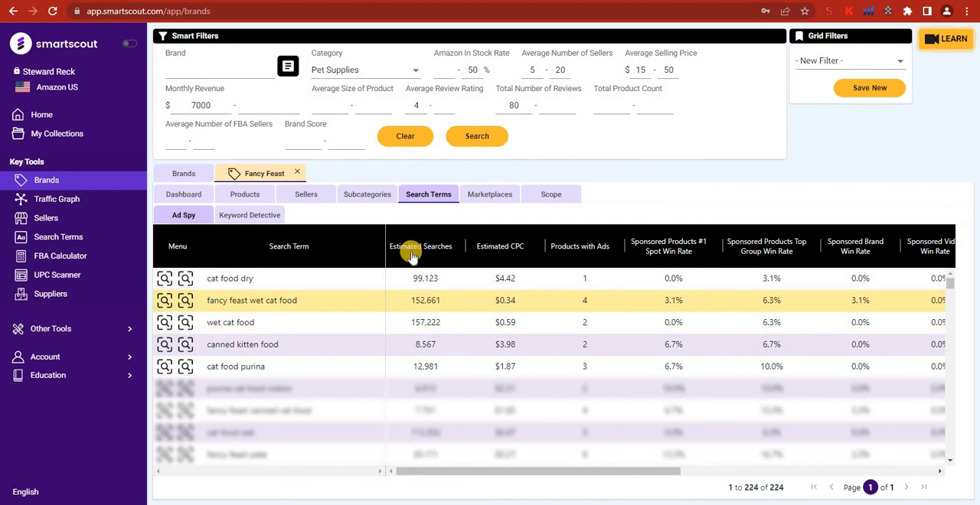
{"action": "left_click", "coordinate": [480, 197]}
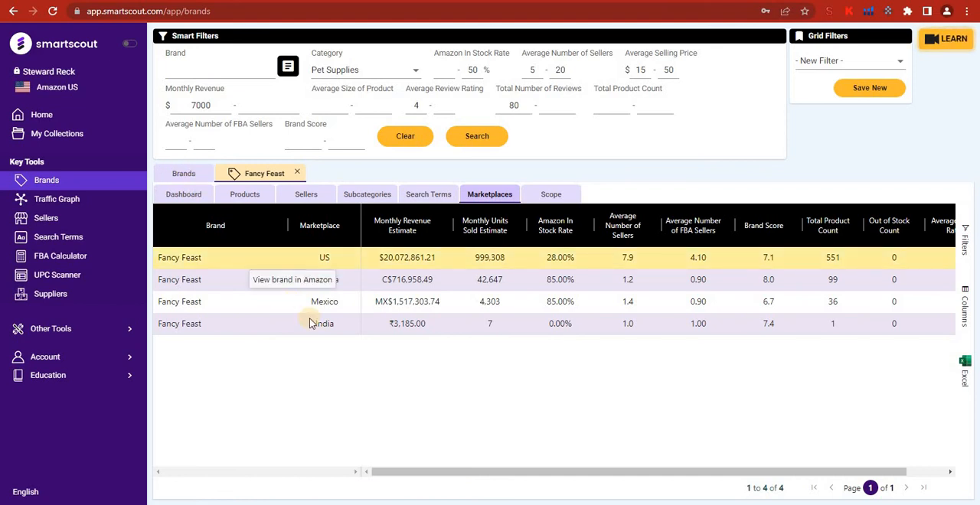
Return to the filtered brand list and inspect the table's column, filter and Excel/CSV export options.
{"action": "left_click", "coordinate": [200, 172]}
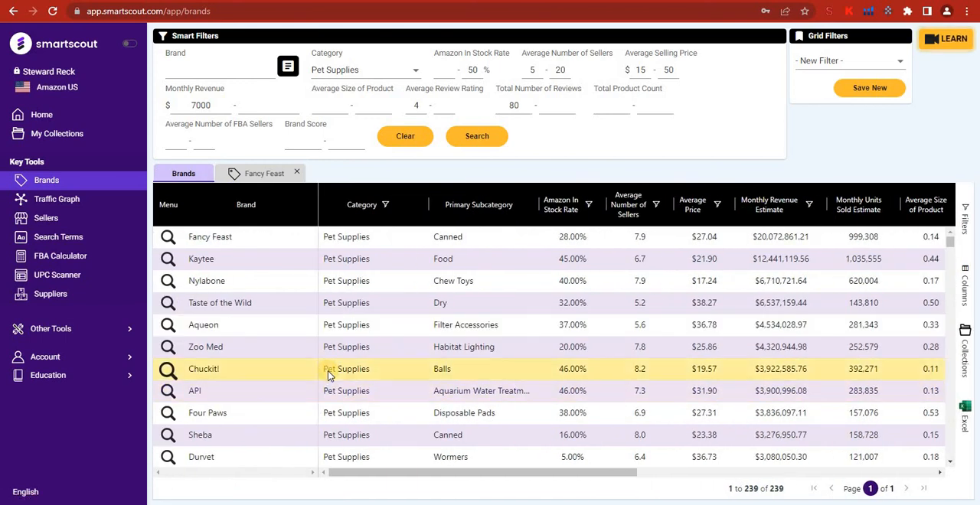
{"action": "scroll", "coordinate": [329, 373], "scroll_direction": "down", "scroll_amount": 3}
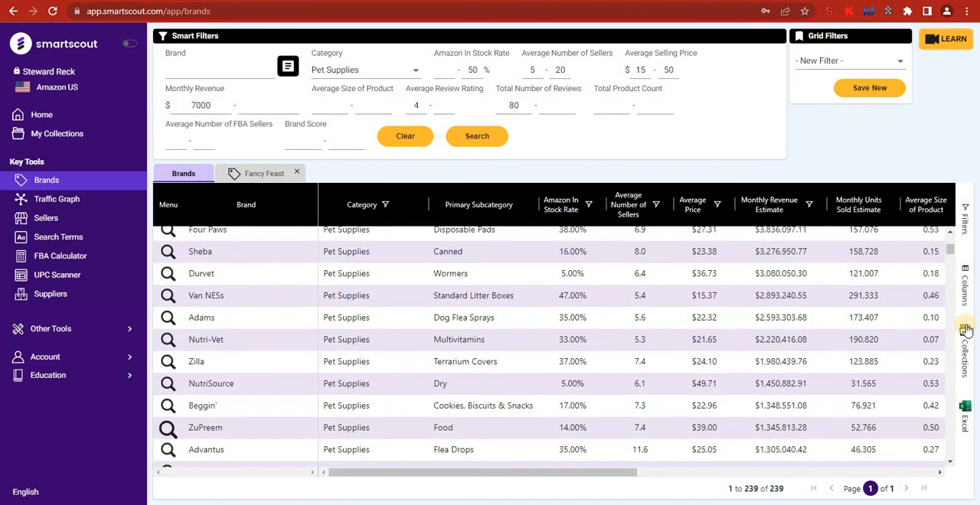
{"action": "left_click", "coordinate": [963, 296]}
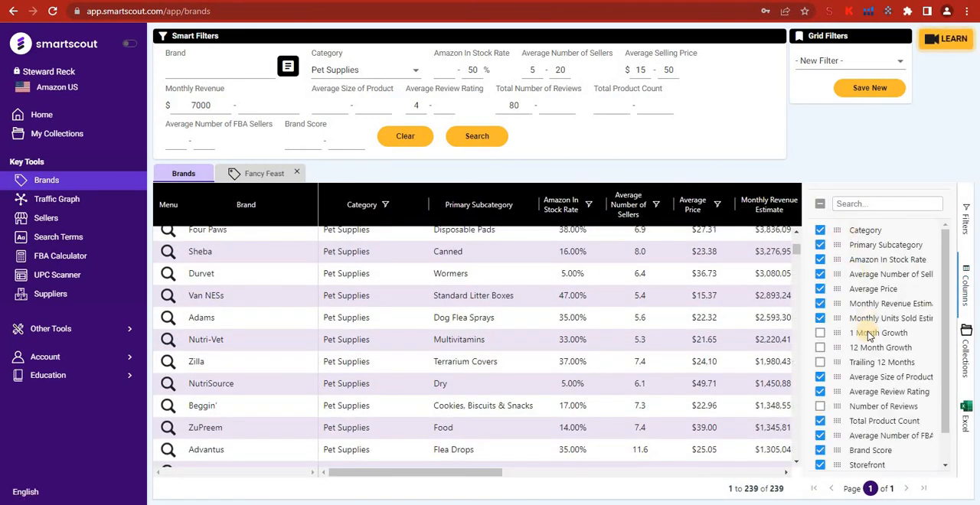
{"action": "left_click", "coordinate": [967, 222]}
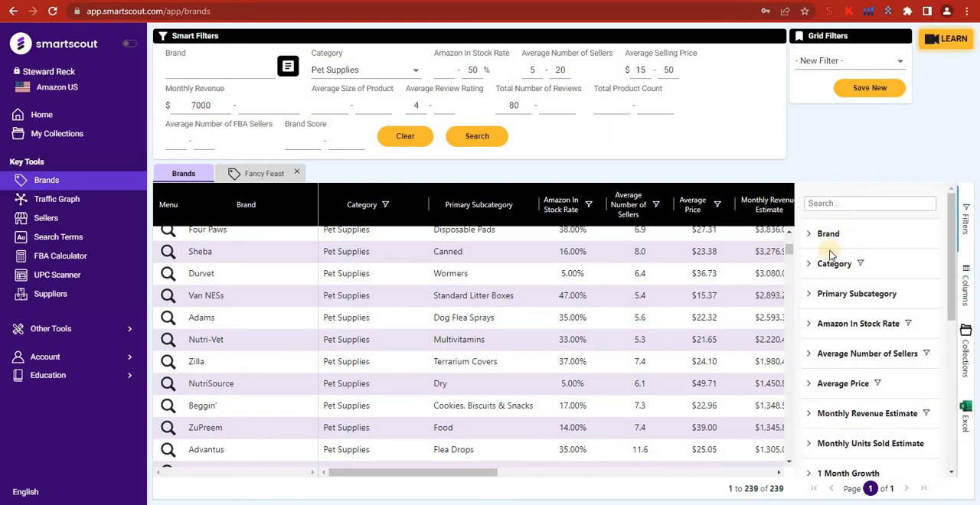
{"action": "left_click", "coordinate": [971, 238]}
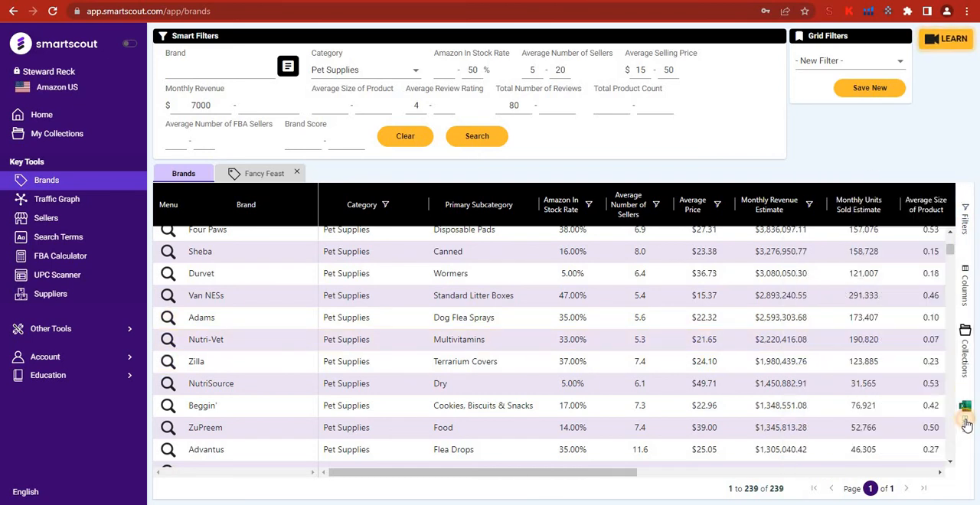
{"action": "left_click", "coordinate": [966, 421]}
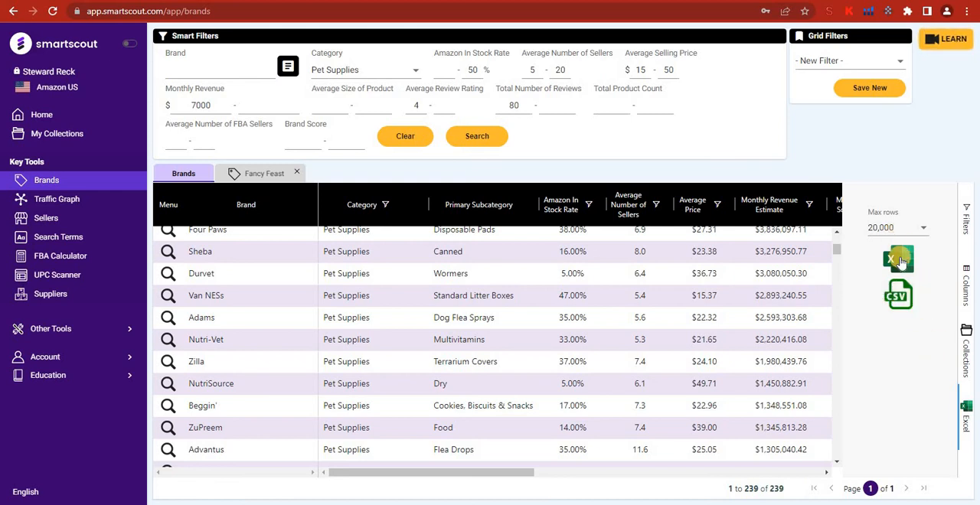
{"action": "left_click", "coordinate": [967, 416]}
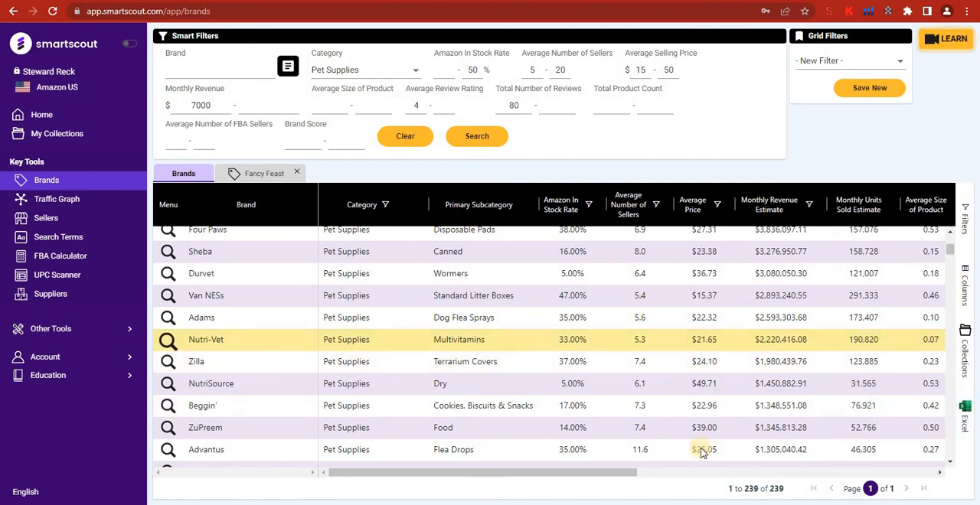
Reopen the Fancy Feast dashboard from the brand list and review its key metrics, market share chart and Ad Spy cloud.
{"action": "left_click_drag", "start_coordinate": [602, 478], "coordinate": [397, 468]}
{"action": "scroll", "coordinate": [373, 375], "scroll_direction": "up", "scroll_amount": 3}
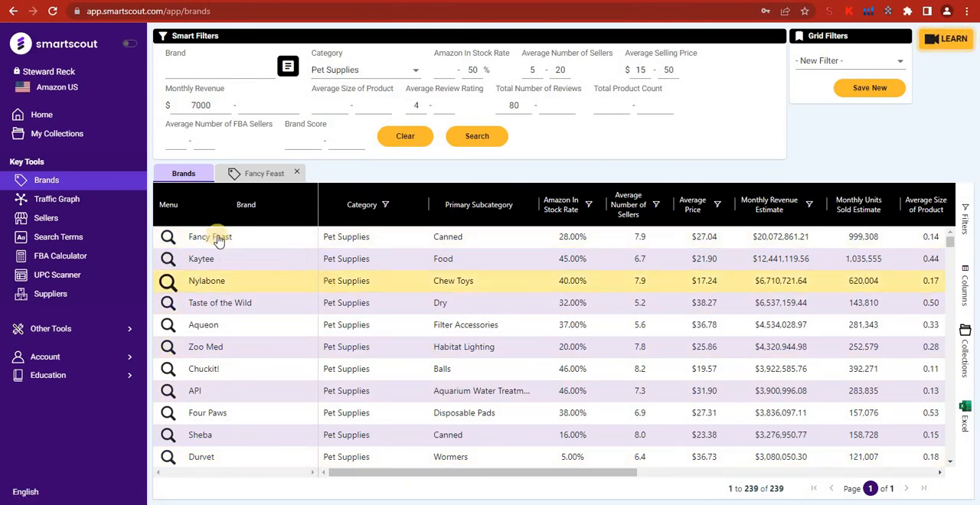
{"action": "left_click", "coordinate": [166, 237]}
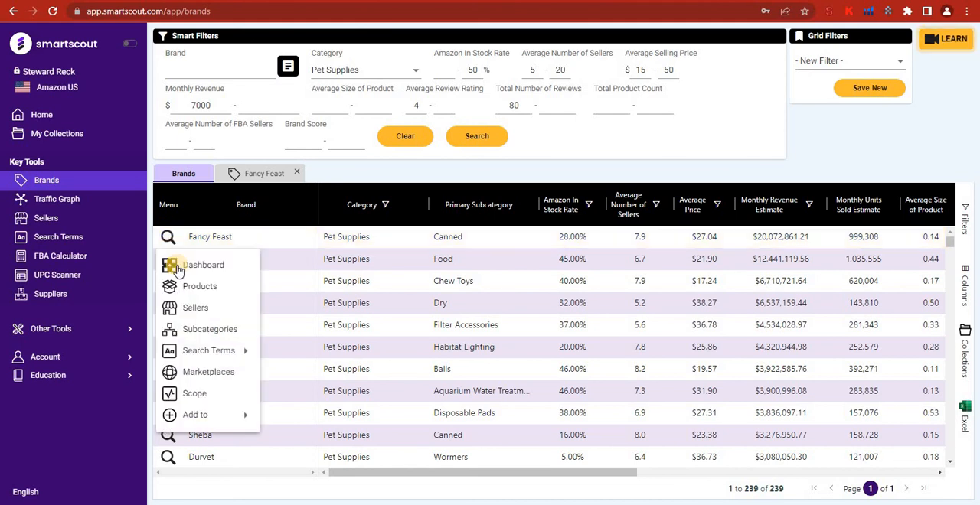
{"action": "left_click", "coordinate": [177, 265]}
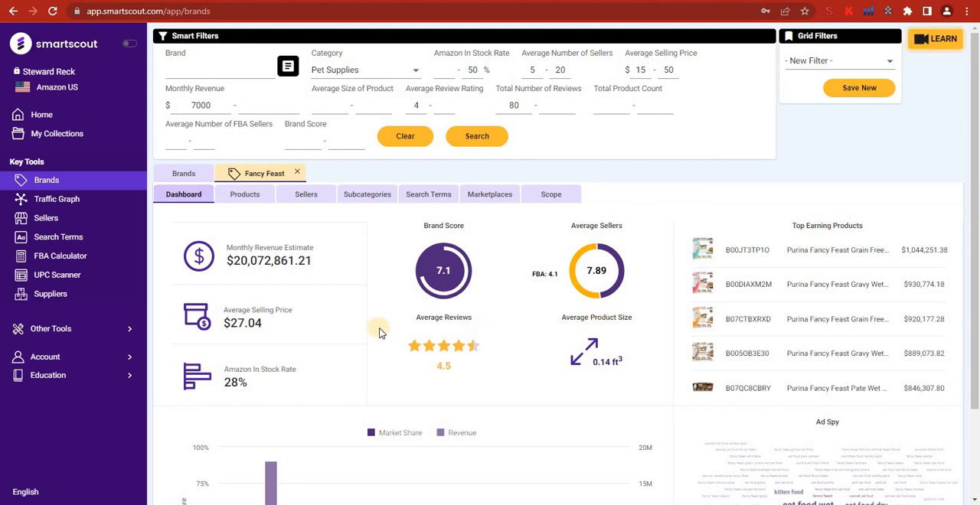
{"action": "scroll", "coordinate": [380, 331], "scroll_direction": "down", "scroll_amount": 3}
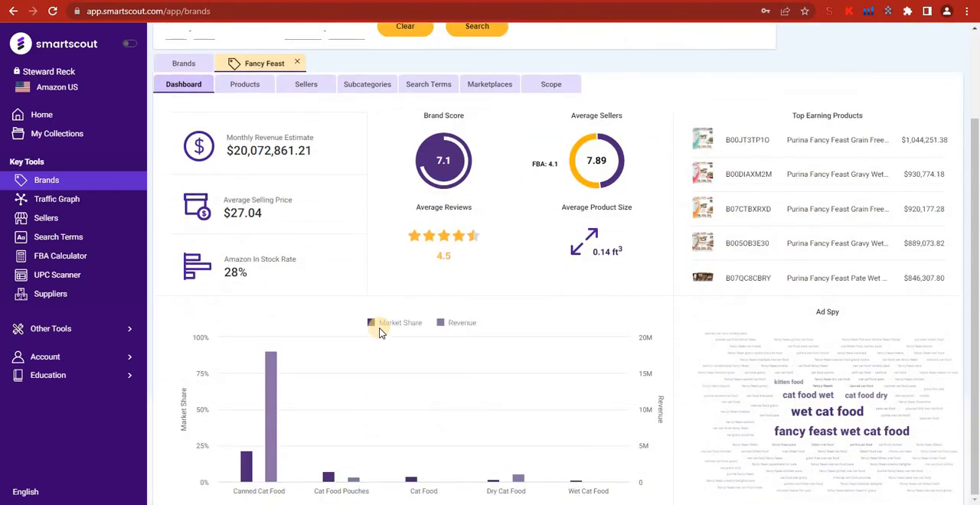
{"action": "scroll", "coordinate": [380, 331], "scroll_direction": "up", "scroll_amount": 3}
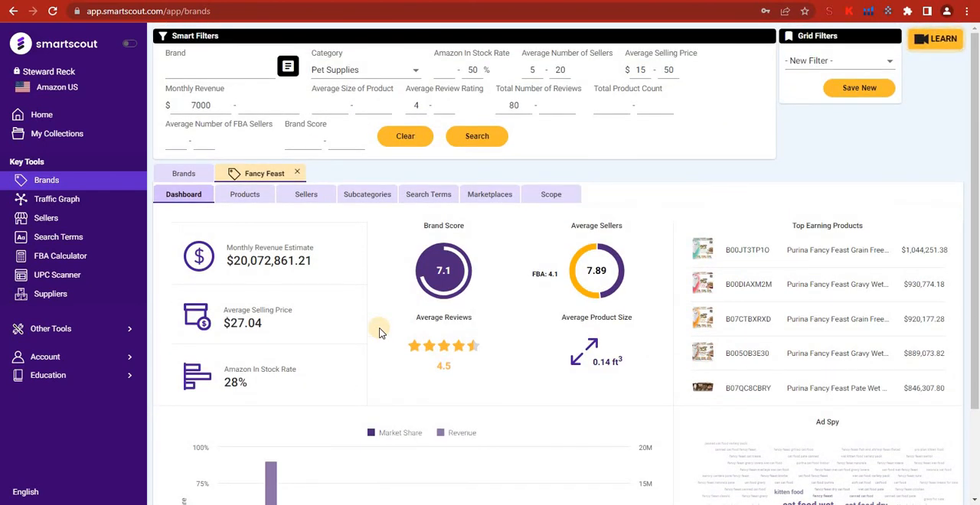
{"action": "scroll", "coordinate": [380, 332], "scroll_direction": "down", "scroll_amount": 3}
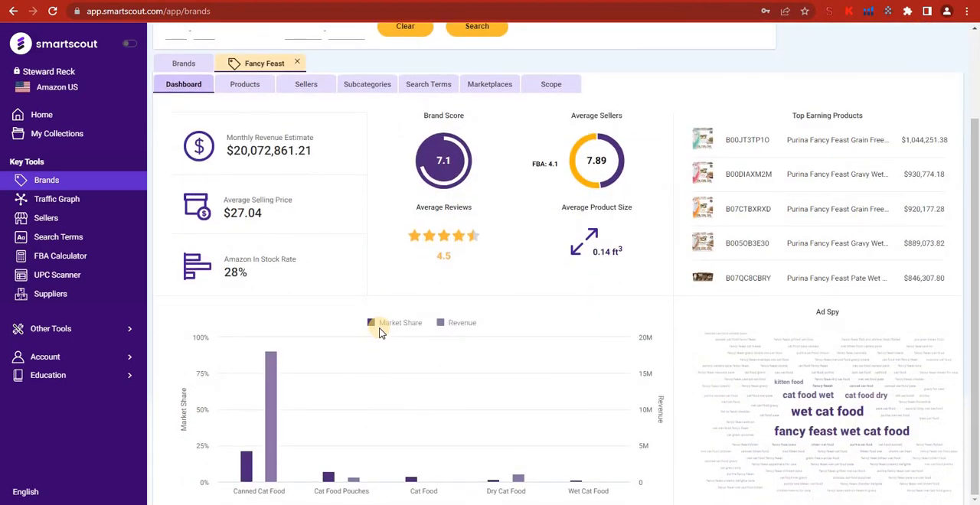
{"action": "scroll", "coordinate": [381, 331], "scroll_direction": "up", "scroll_amount": 3}
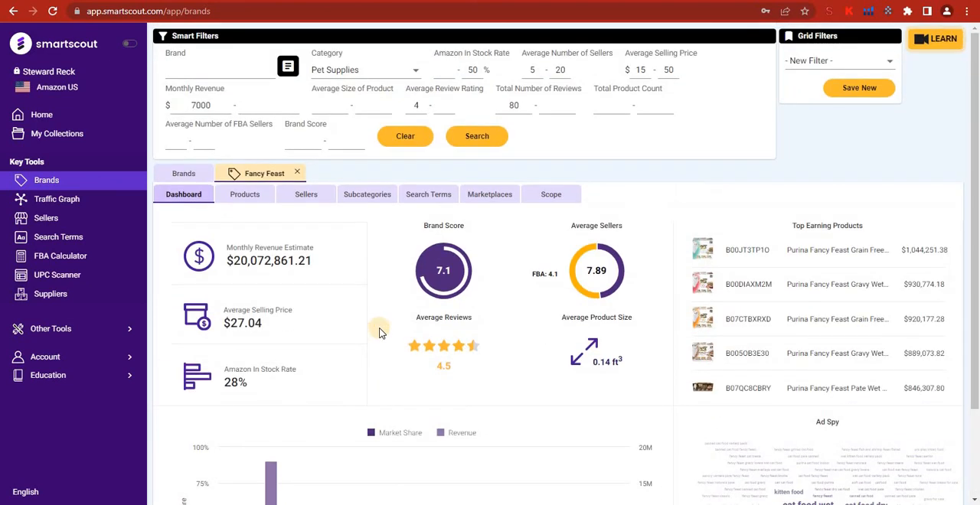